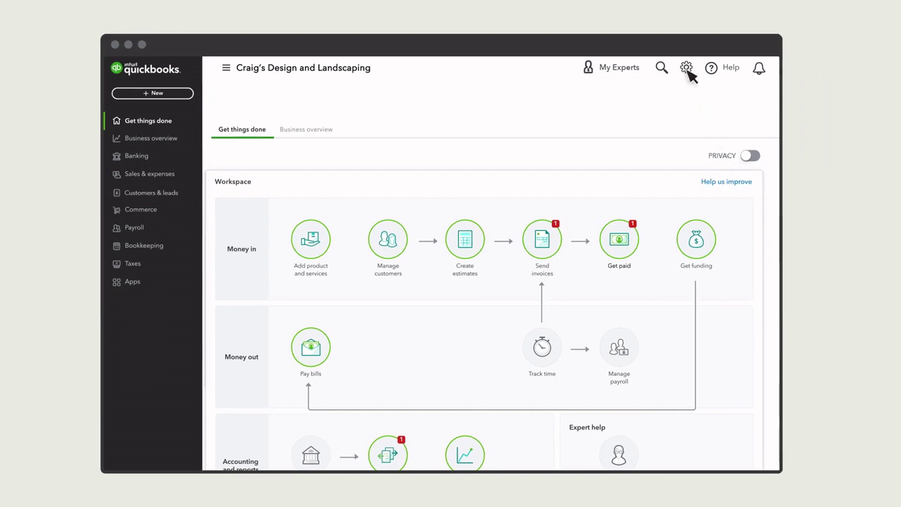
# - Open the company backup tool for Craig's Design and Landscaping and enable backup for that company
pyautogui.click(687, 69)
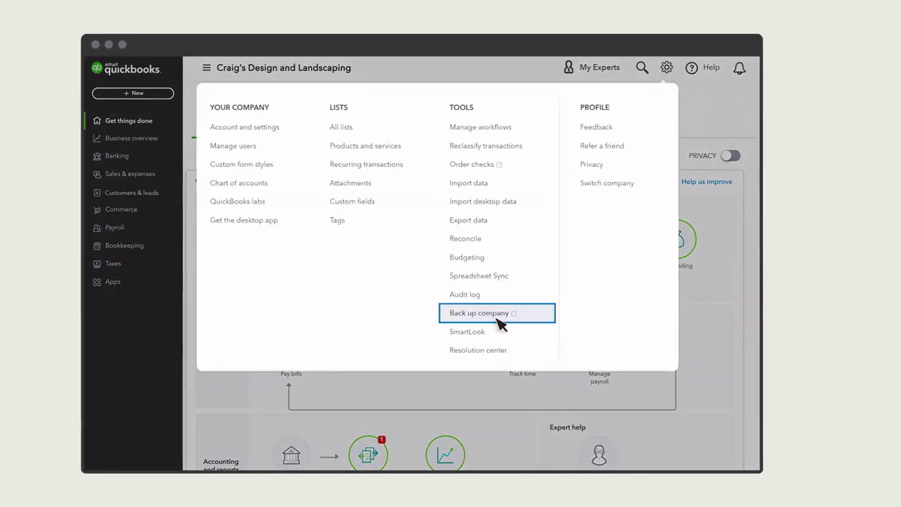
pyautogui.click(498, 320)
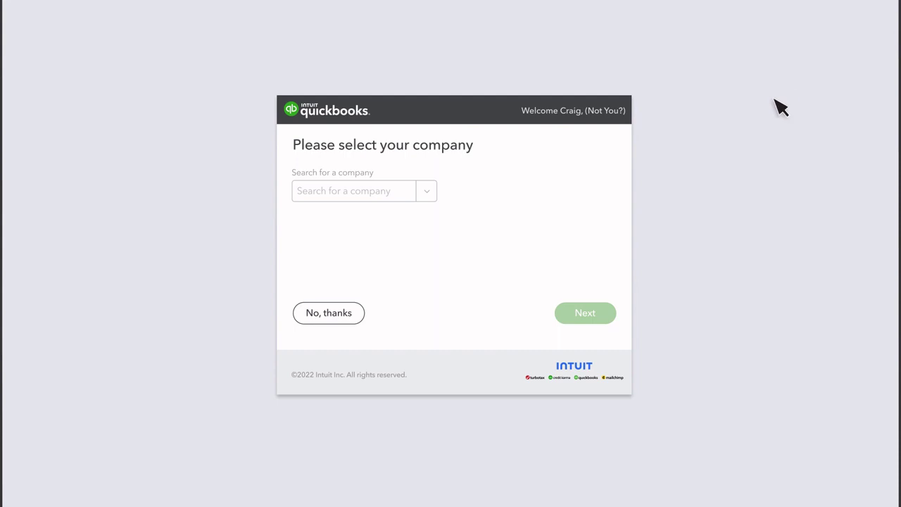
pyautogui.click(428, 196)
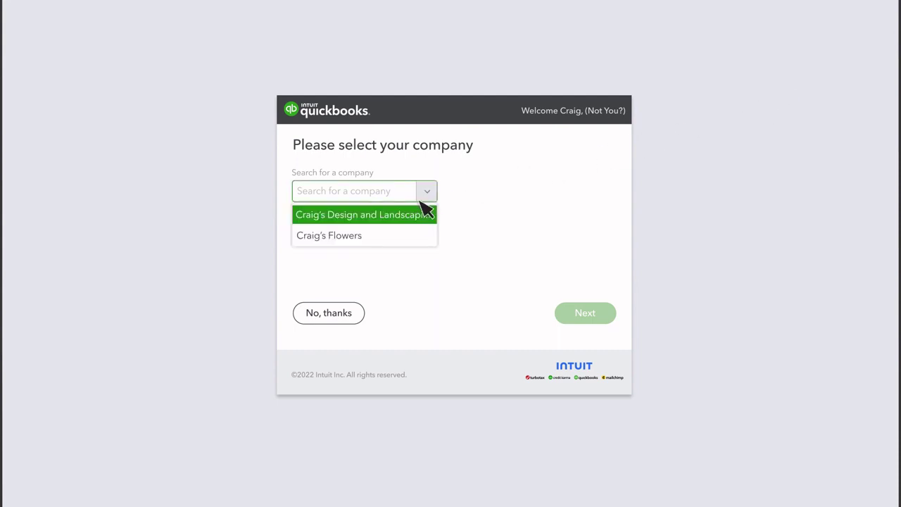
pyautogui.click(402, 220)
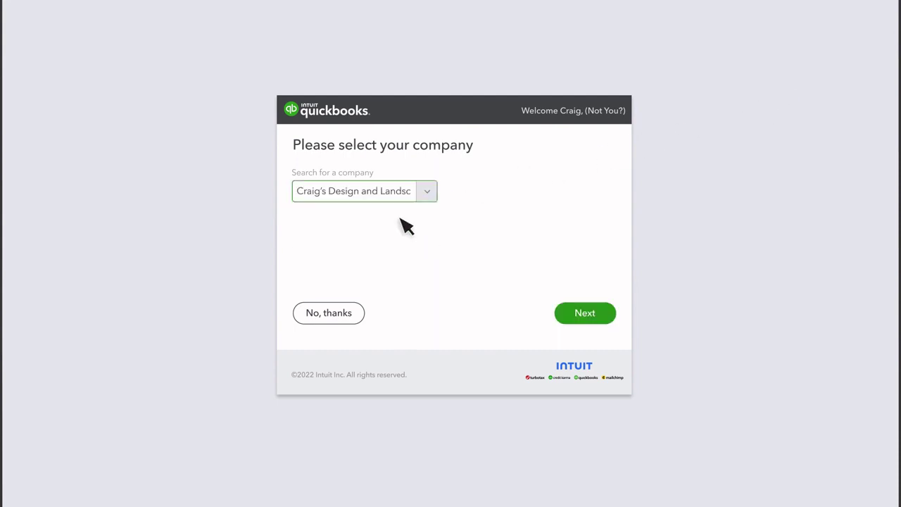
pyautogui.click(588, 318)
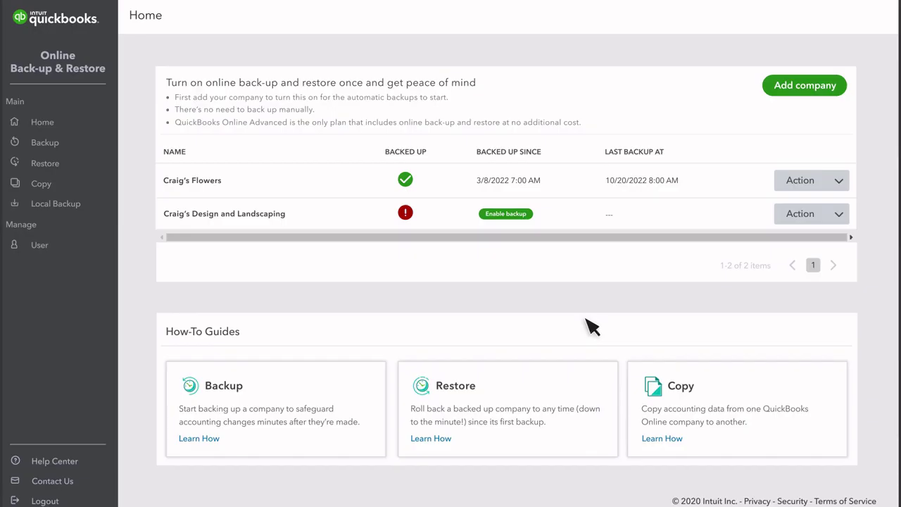
pyautogui.click(508, 214)
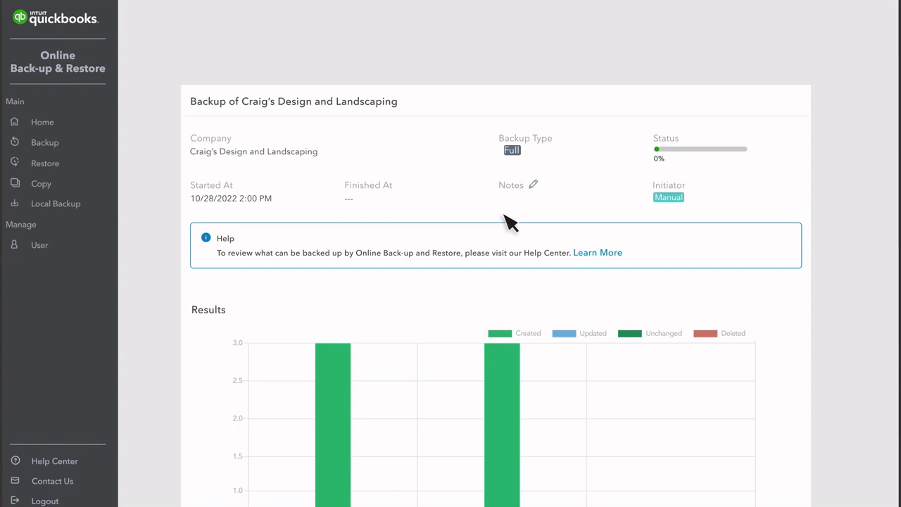
# - View a quick backup of Craig's Flowers from the backup history and review its results for transactions and lists
pyautogui.click(58, 146)
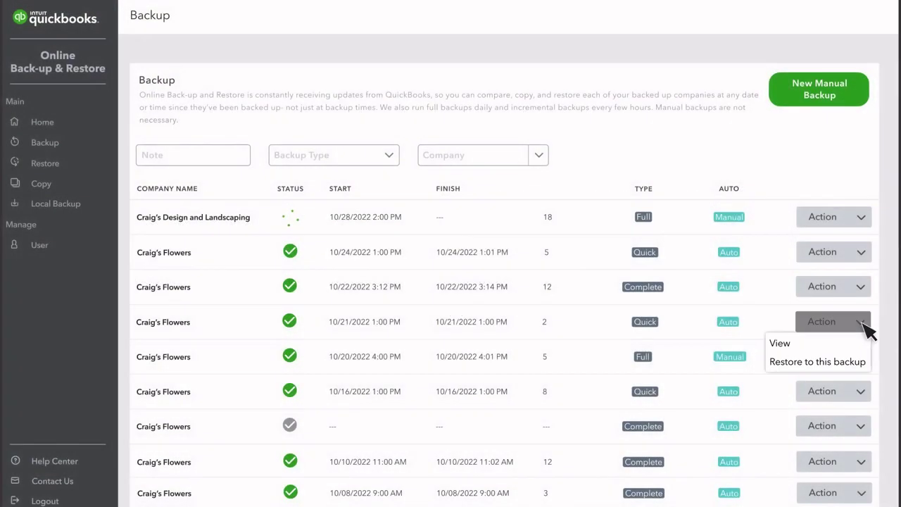
pyautogui.click(803, 344)
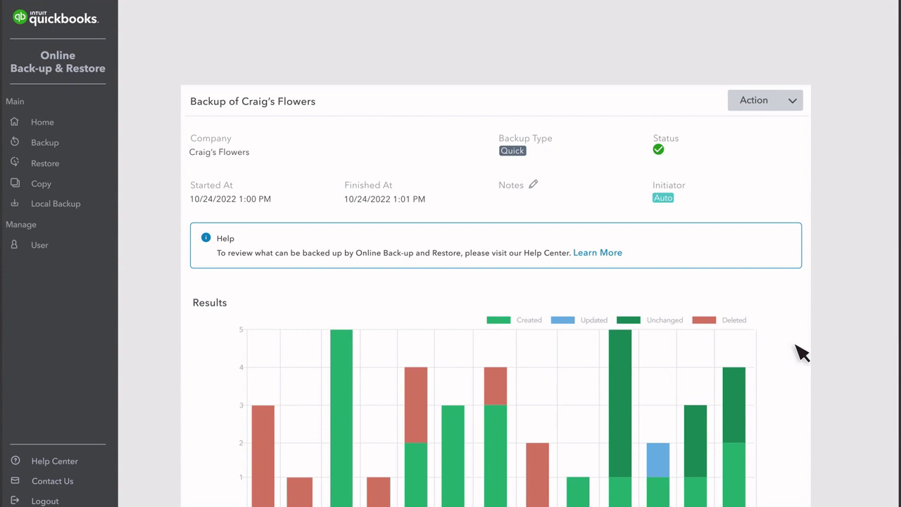
pyautogui.scroll(-5, 802, 355)
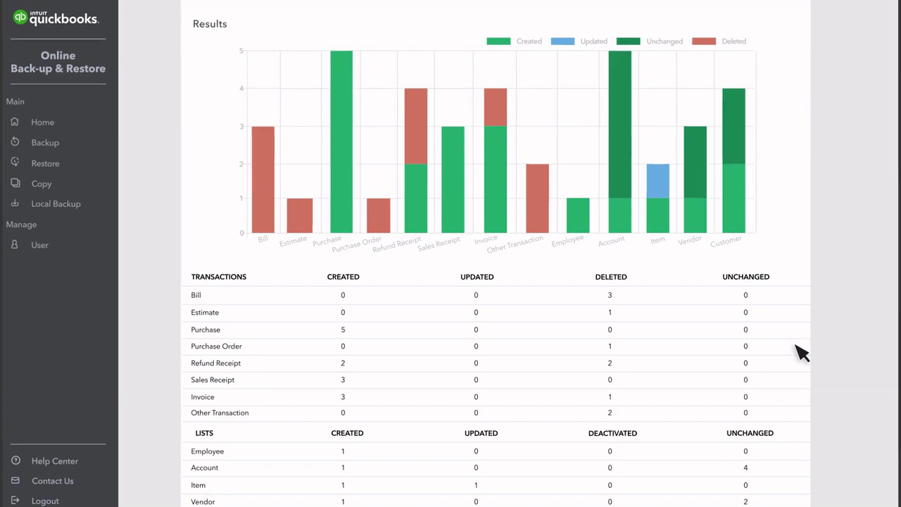
pyautogui.scroll(5, 802, 355)
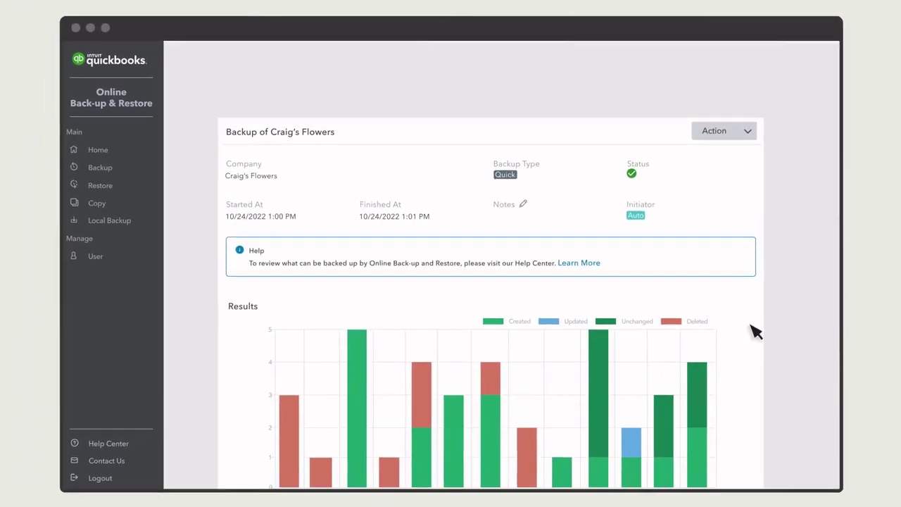
pyautogui.click(748, 131)
pyautogui.click(730, 152)
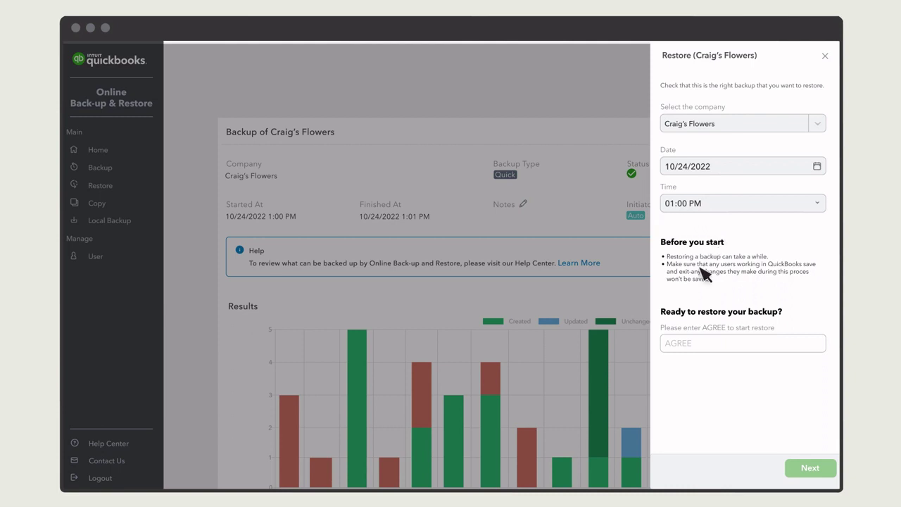
pyautogui.click(675, 345)
pyautogui.write('AGREE')
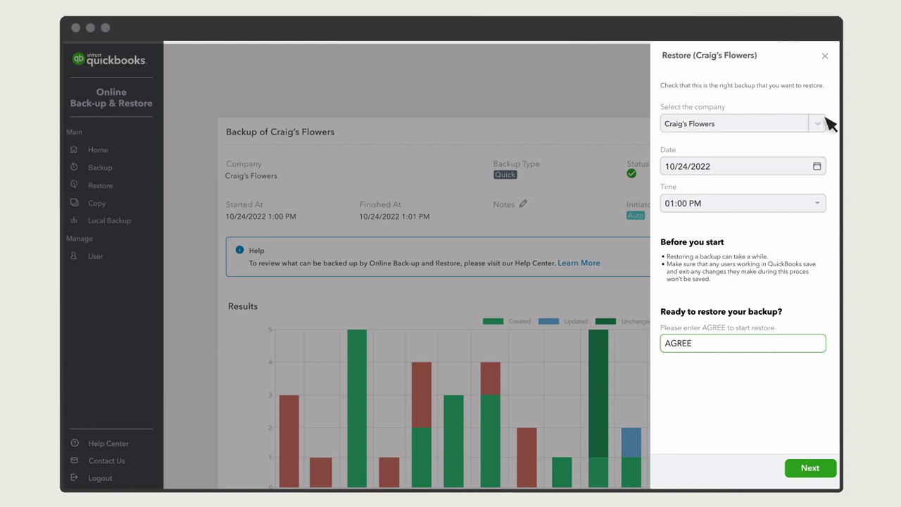
pyautogui.click(826, 56)
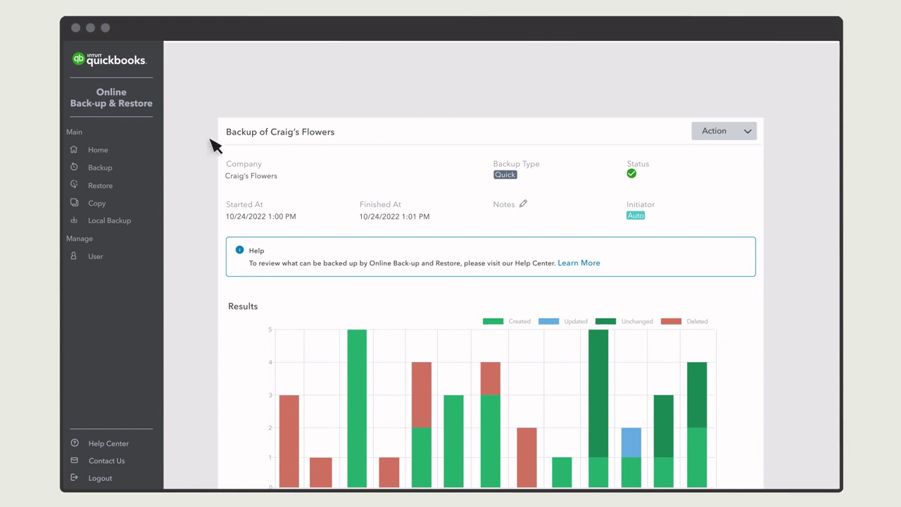
# - Set up a restore of Craig's Flowers from the company overview, with date 03/28/2022 and time 04:00 AM
pyautogui.click(98, 150)
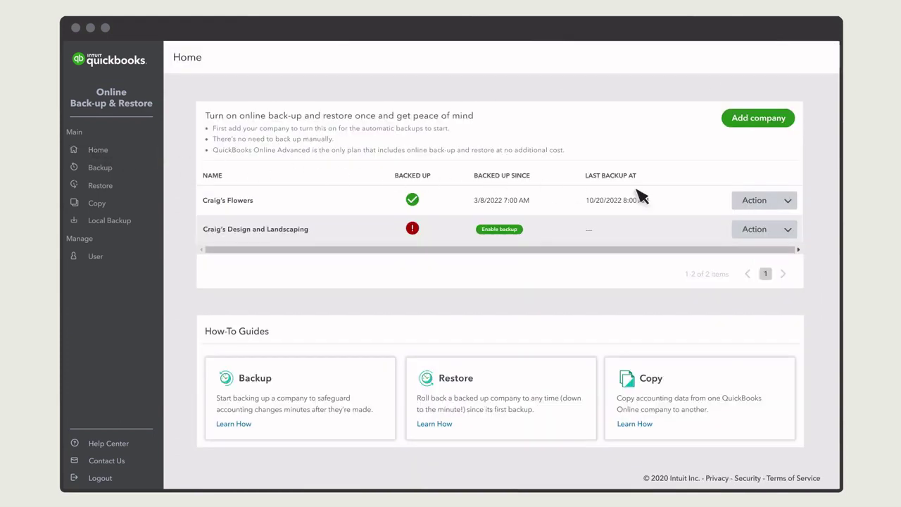
pyautogui.click(788, 201)
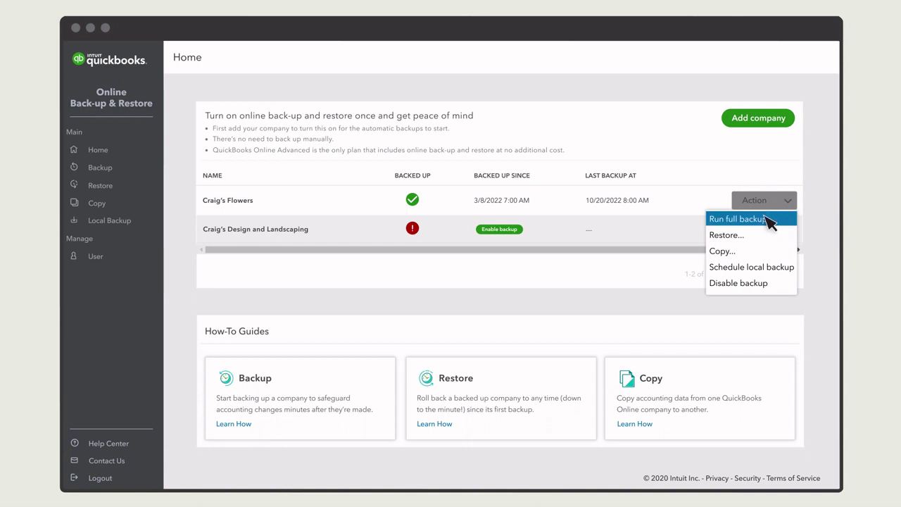
pyautogui.click(736, 238)
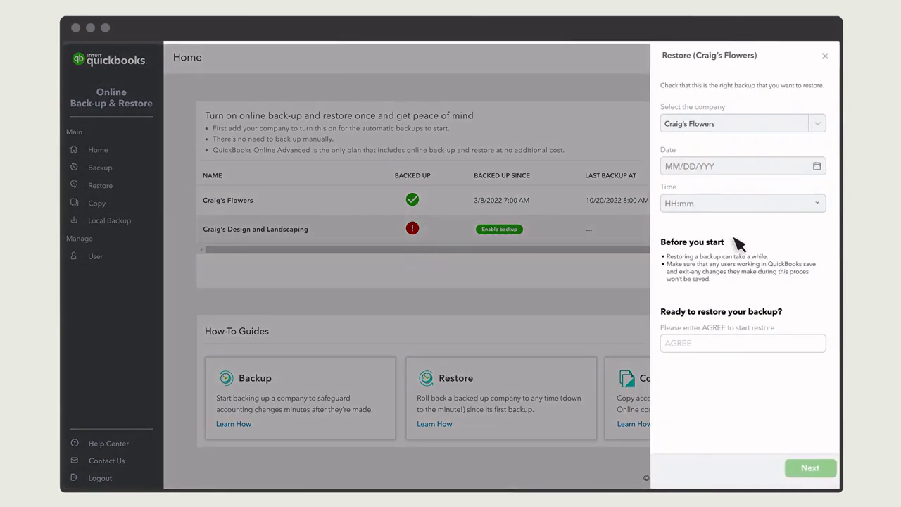
pyautogui.click(689, 169)
pyautogui.write('03/28/2022')
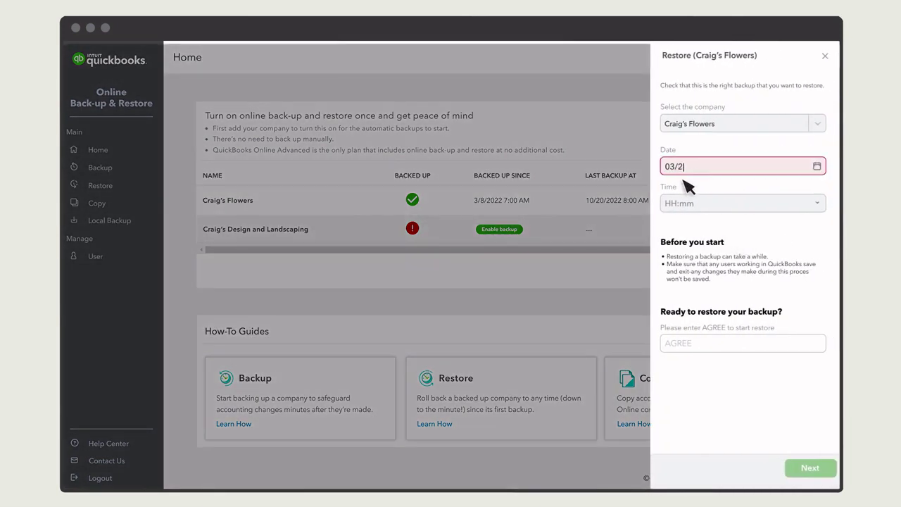
pyautogui.click(817, 203)
pyautogui.moveTo(819, 220); pyautogui.dragTo(824, 262)
pyautogui.click(728, 321)
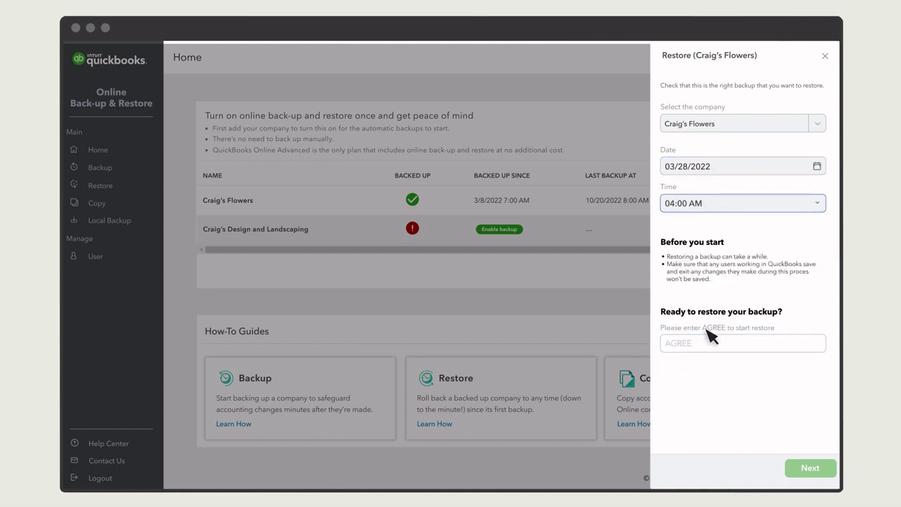
# - Confirm the restore request with AGREE and proceed to the validation stage
pyautogui.click(682, 348)
pyautogui.write('AGREE')
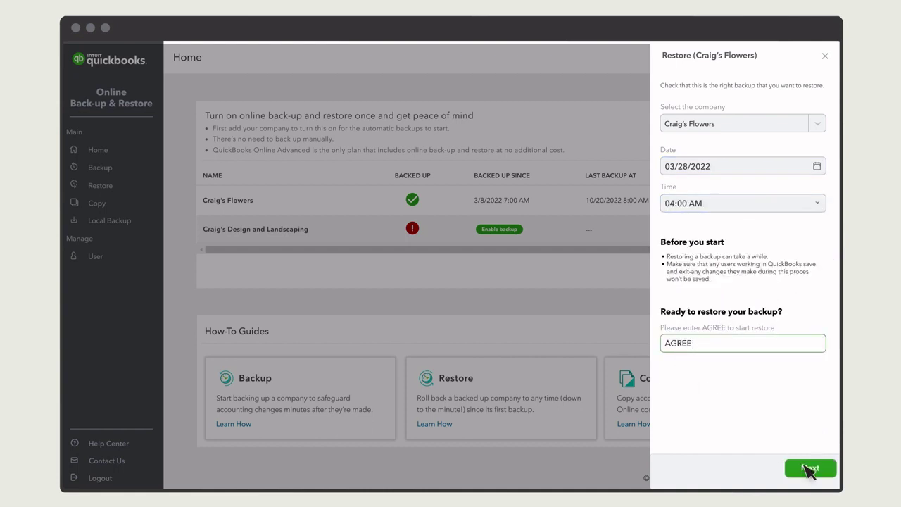
pyautogui.click(813, 474)
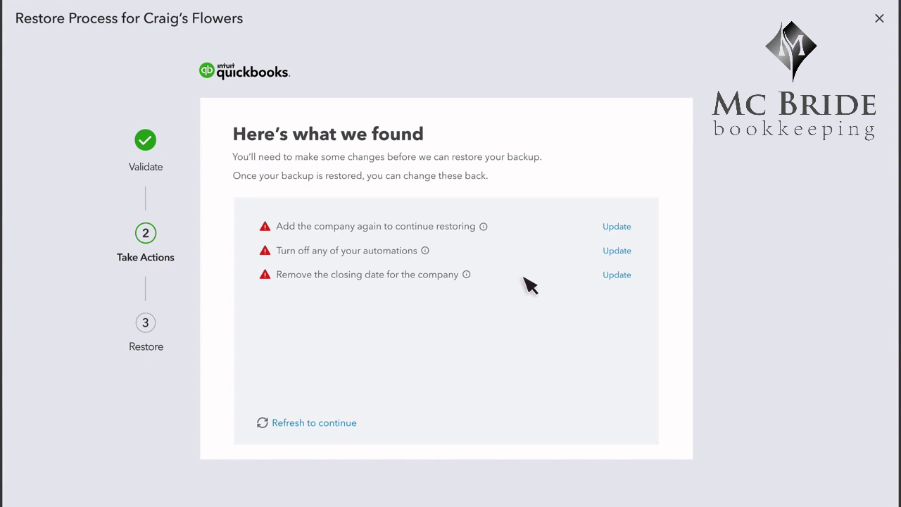
# - Turn off the automations for pre-filling forms, applying credits and applying bill payments, and save the settings
pyautogui.click(617, 252)
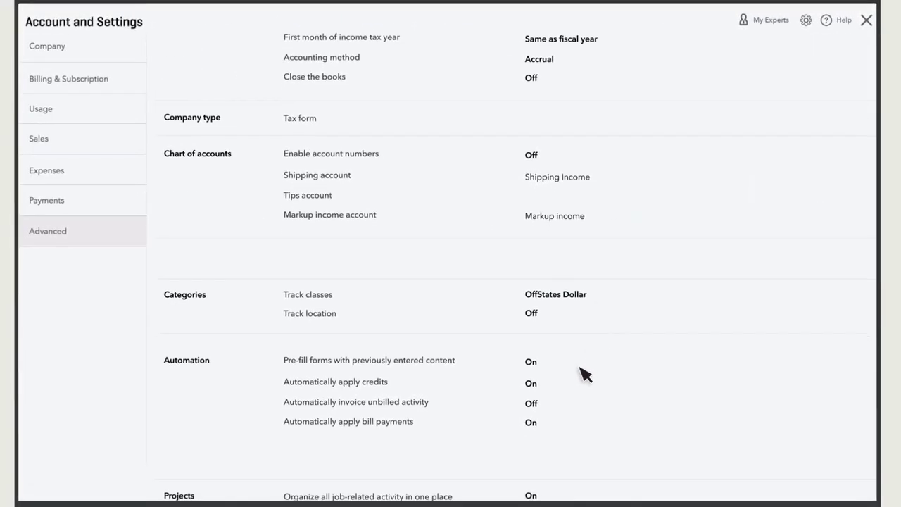
pyautogui.click(582, 374)
pyautogui.click(535, 363)
pyautogui.click(541, 388)
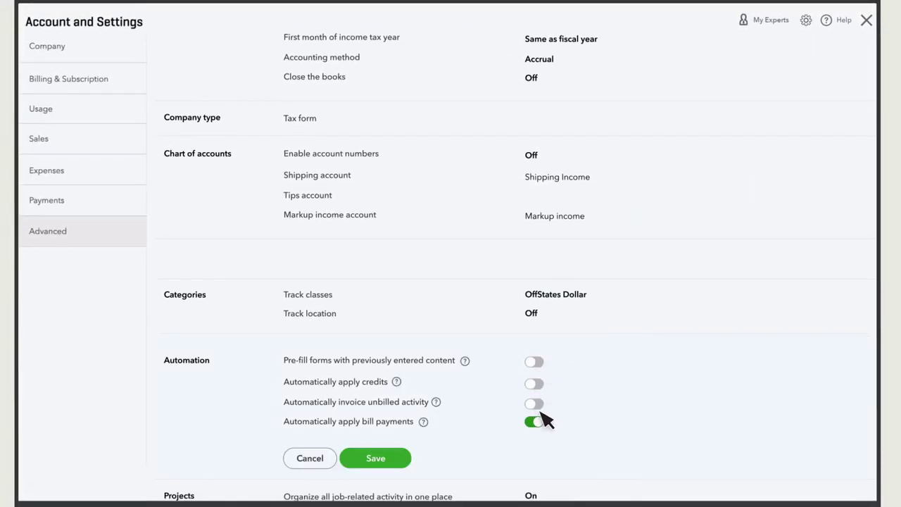
pyautogui.click(541, 423)
pyautogui.click(394, 464)
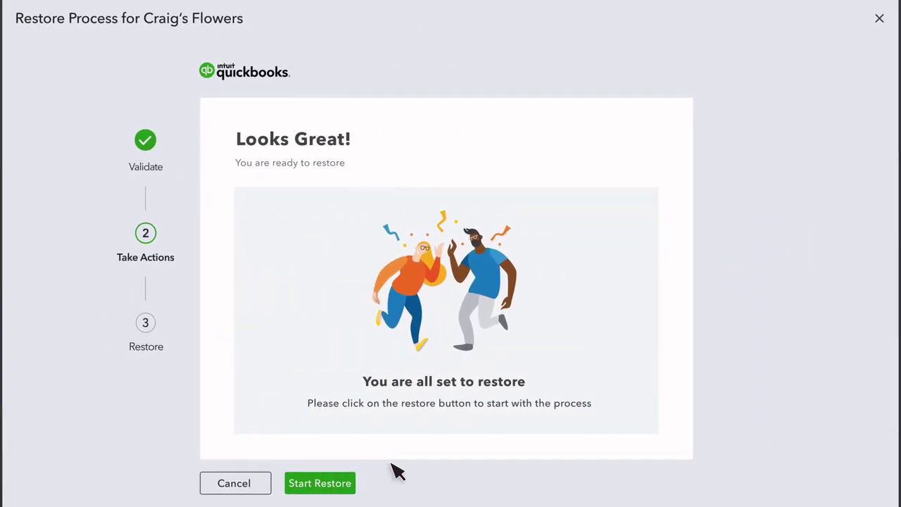
# - Start the restore of Craig's Flowers and open the restore history
pyautogui.click(321, 489)
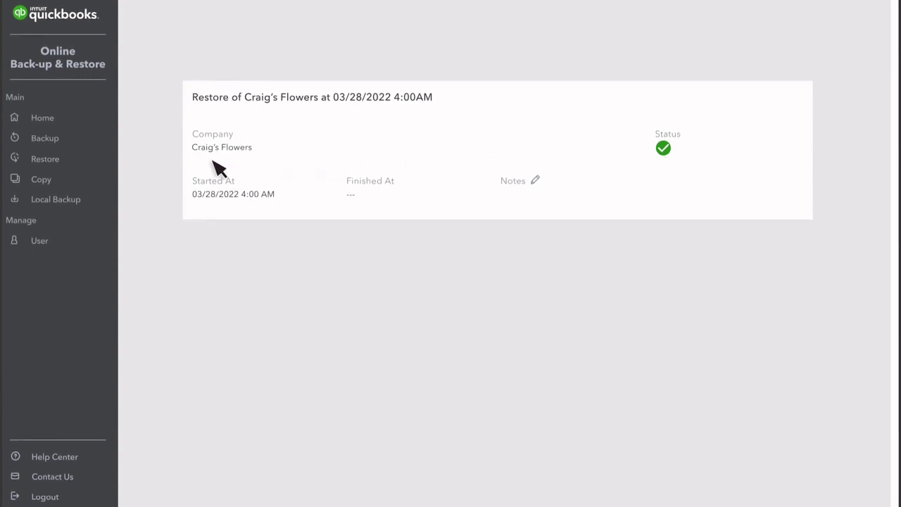
pyautogui.click(56, 164)
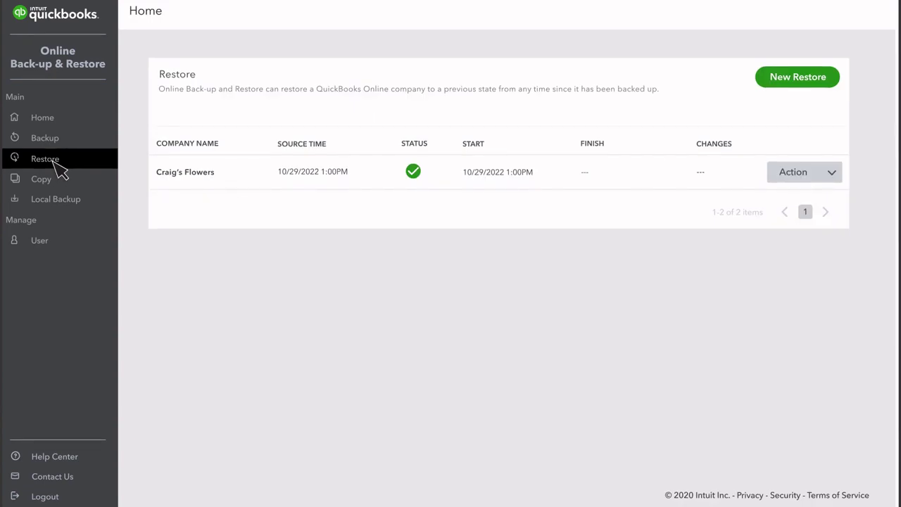